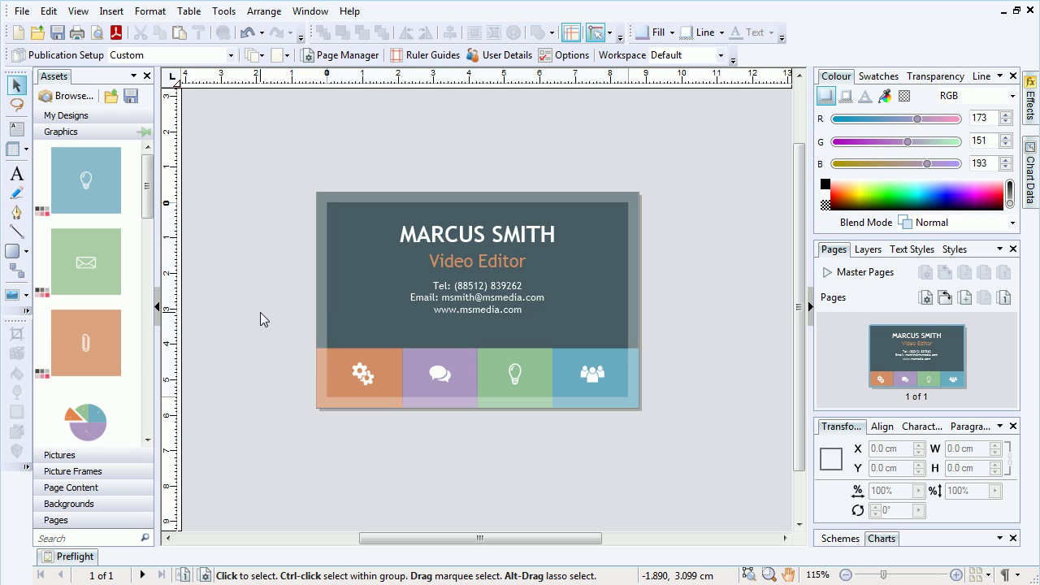
Open the card's picture export preview, confirming a 321 × 208 PNG at 96 dpi.
{"action": "left_click", "coordinate": [22, 11]}
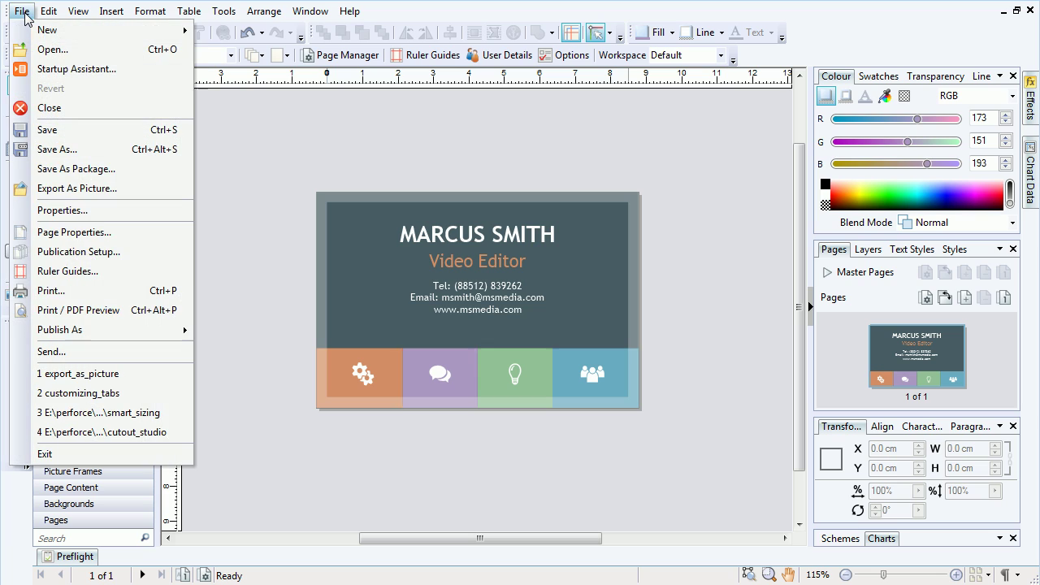
{"action": "left_click", "coordinate": [148, 193]}
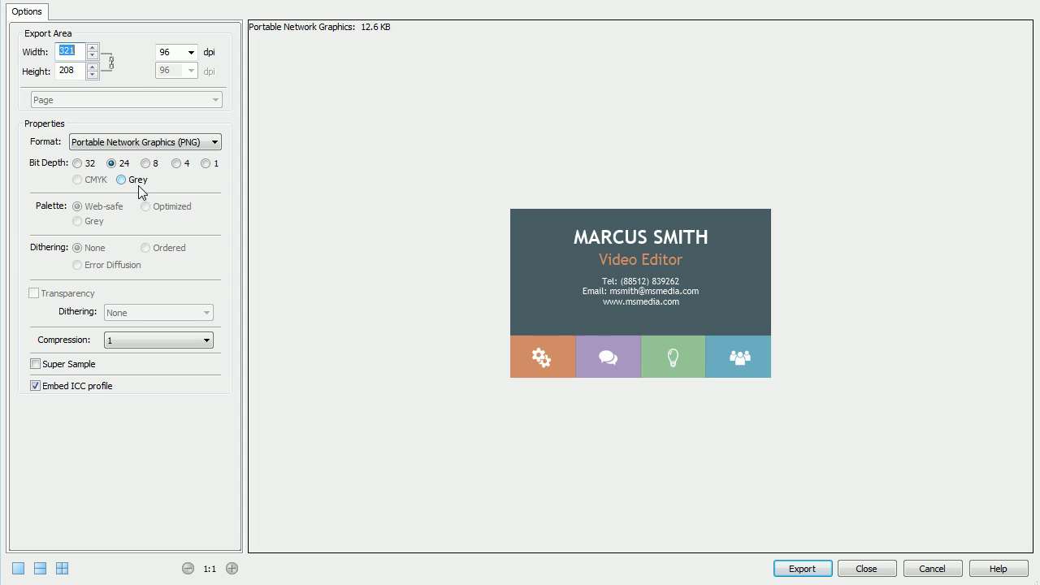
{"action": "left_click", "coordinate": [80, 72]}
{"action": "left_click", "coordinate": [190, 52]}
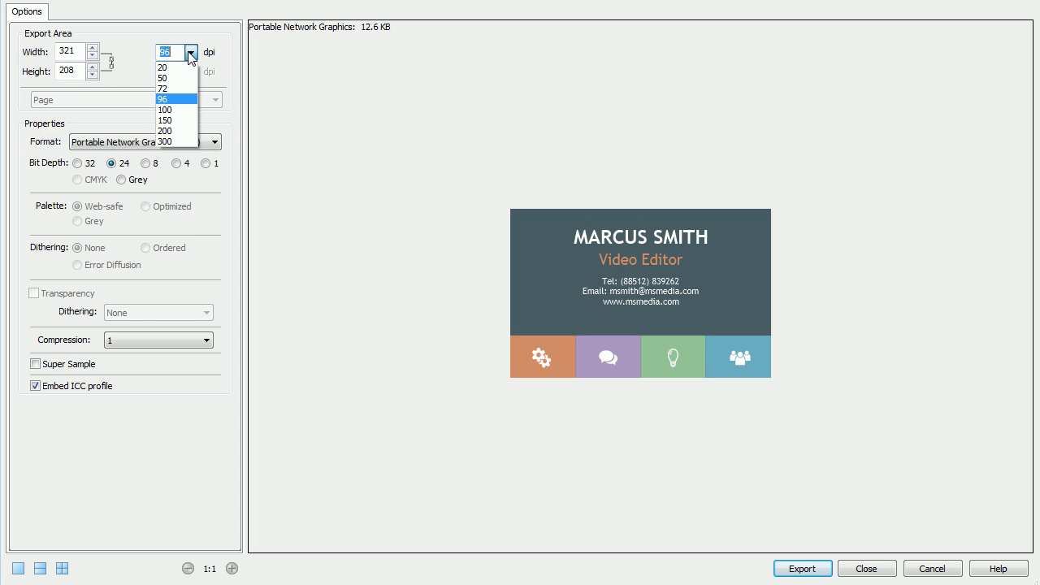
{"action": "left_click", "coordinate": [190, 52]}
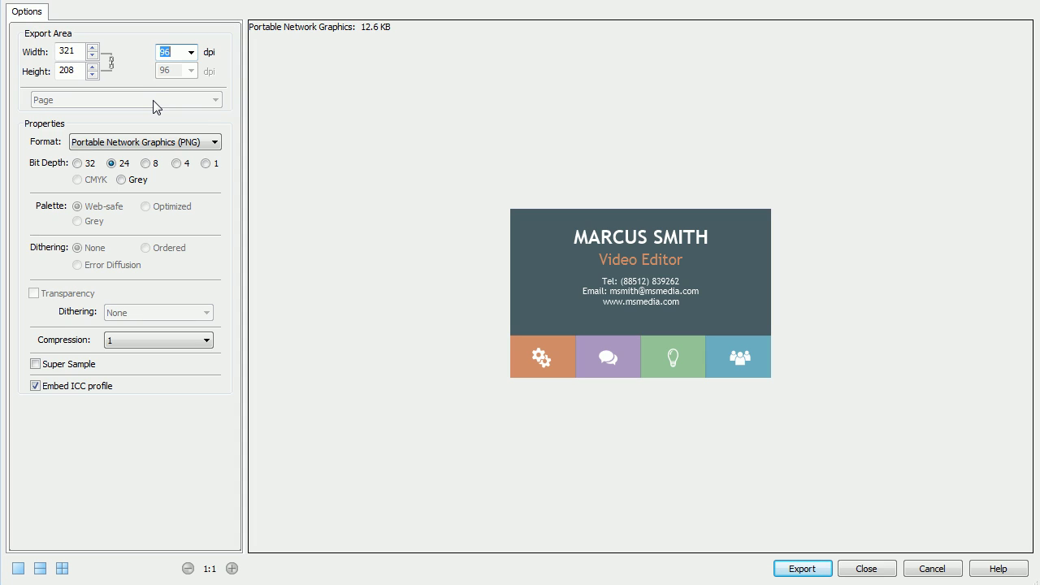
Switch the card's export format from PNG to JPEG File Interchange Format.
{"action": "left_click", "coordinate": [217, 143]}
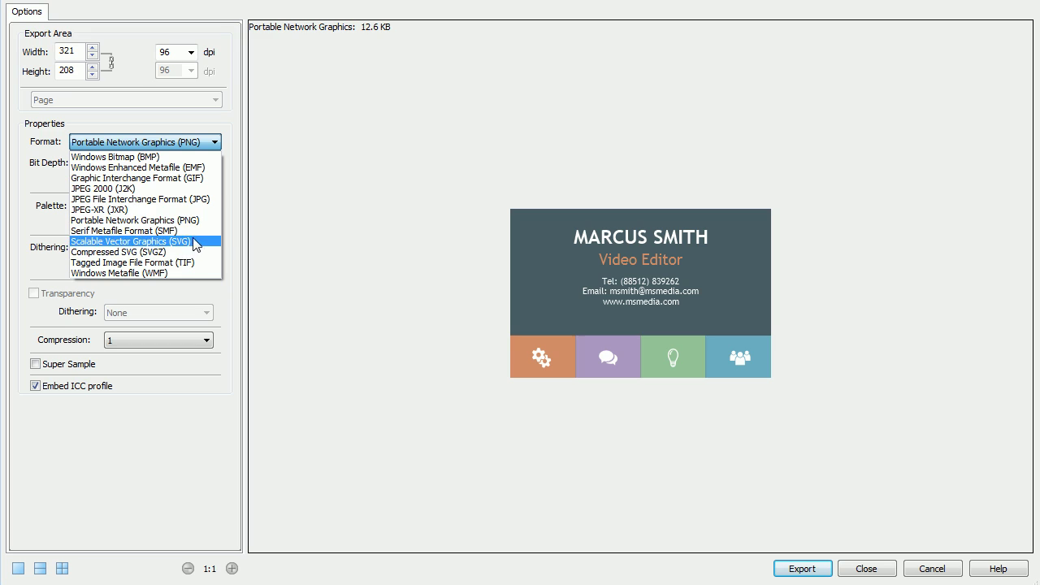
{"action": "left_click", "coordinate": [197, 200]}
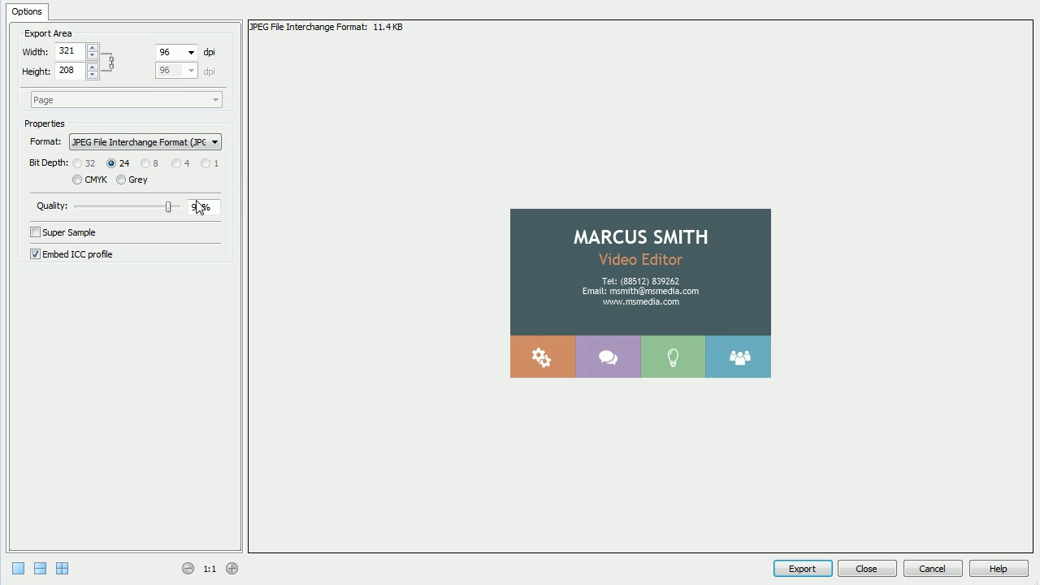
Zoom the preview to 2:1 and drop JPEG quality to 28%, shrinking it to 7.6 KB.
{"action": "left_click", "coordinate": [231, 569]}
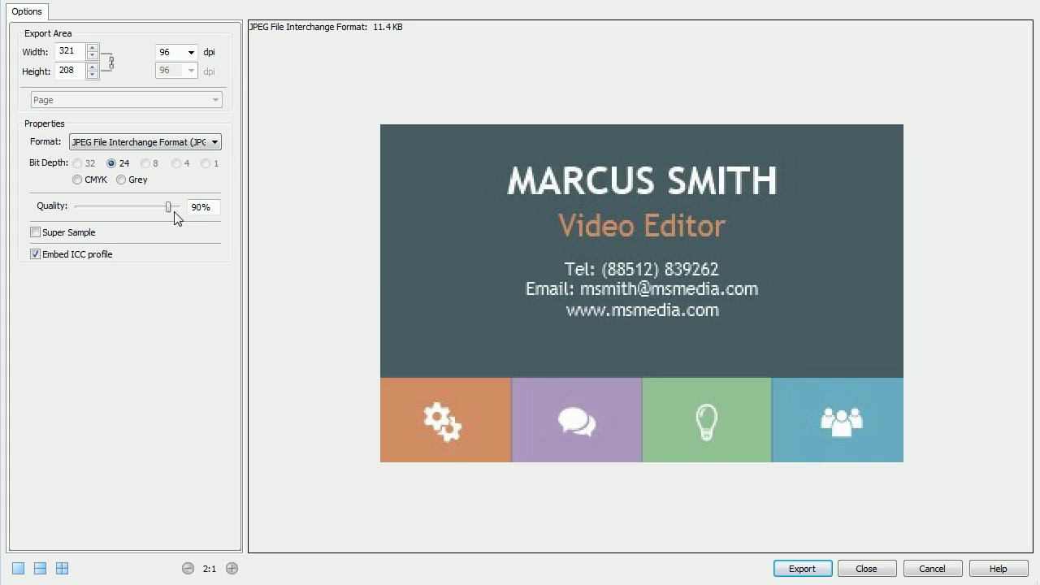
{"action": "left_click_drag", "start_coordinate": [169, 210], "coordinate": [108, 214]}
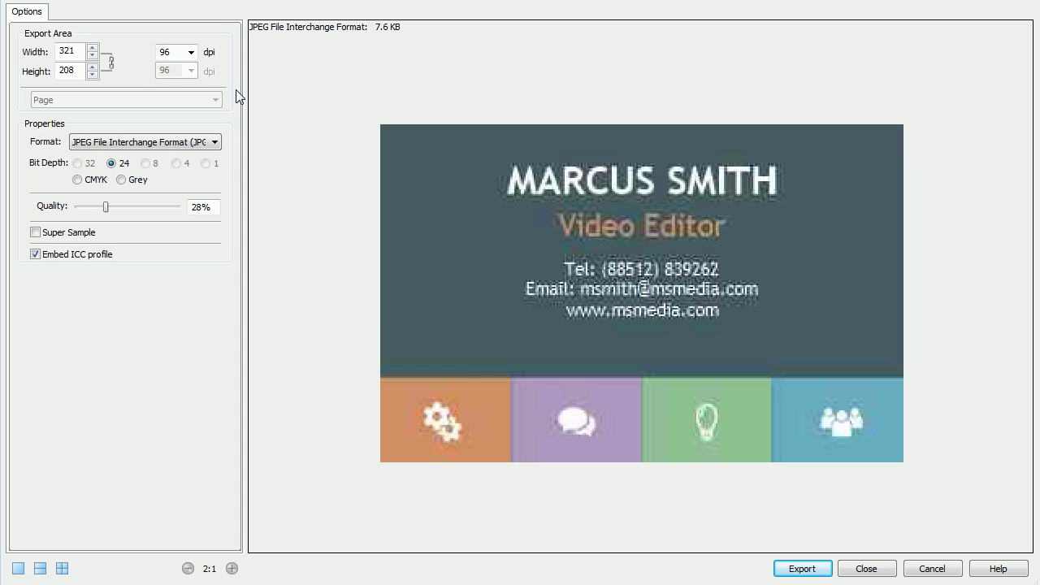
Step the export size down to 307 × 199 pixels, keeping resolution at 96 dpi.
{"action": "left_click", "coordinate": [93, 54]}
{"action": "left_click", "coordinate": [93, 55]}
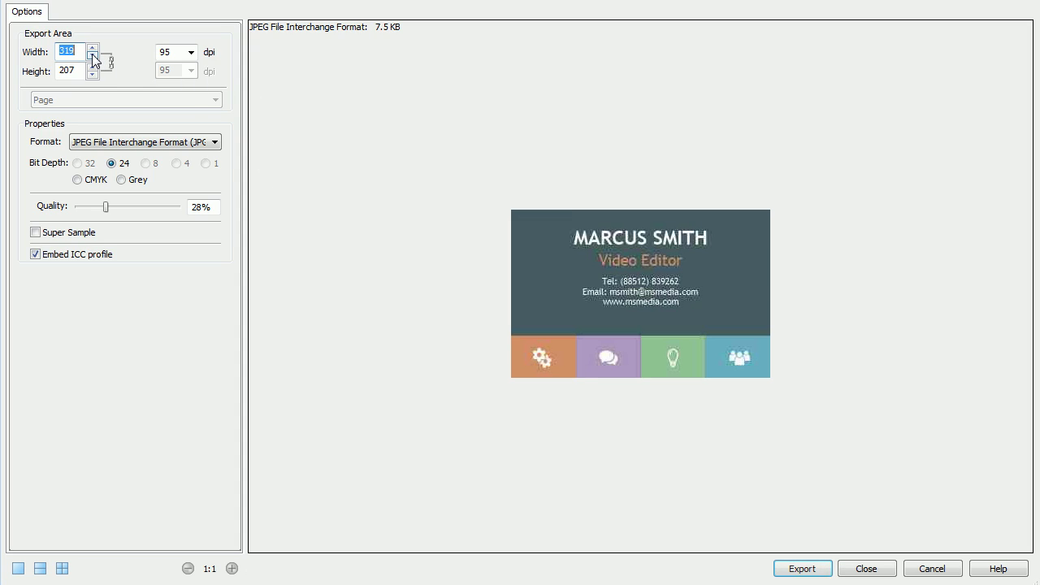
{"action": "left_click", "coordinate": [93, 54]}
{"action": "left_click", "coordinate": [92, 55]}
{"action": "left_click", "coordinate": [92, 55]}
{"action": "left_click", "coordinate": [93, 55]}
{"action": "left_click", "coordinate": [93, 55]}
{"action": "left_click", "coordinate": [93, 54]}
{"action": "left_click", "coordinate": [93, 55]}
{"action": "left_click", "coordinate": [93, 55]}
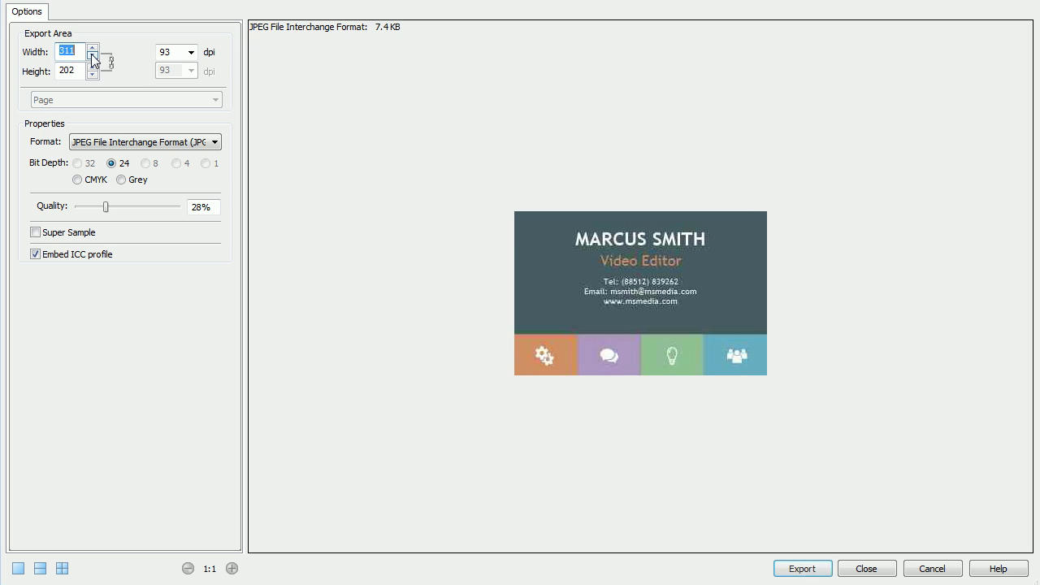
{"action": "left_click", "coordinate": [93, 54]}
{"action": "left_click", "coordinate": [92, 54]}
{"action": "left_click", "coordinate": [93, 55]}
{"action": "left_click", "coordinate": [93, 55]}
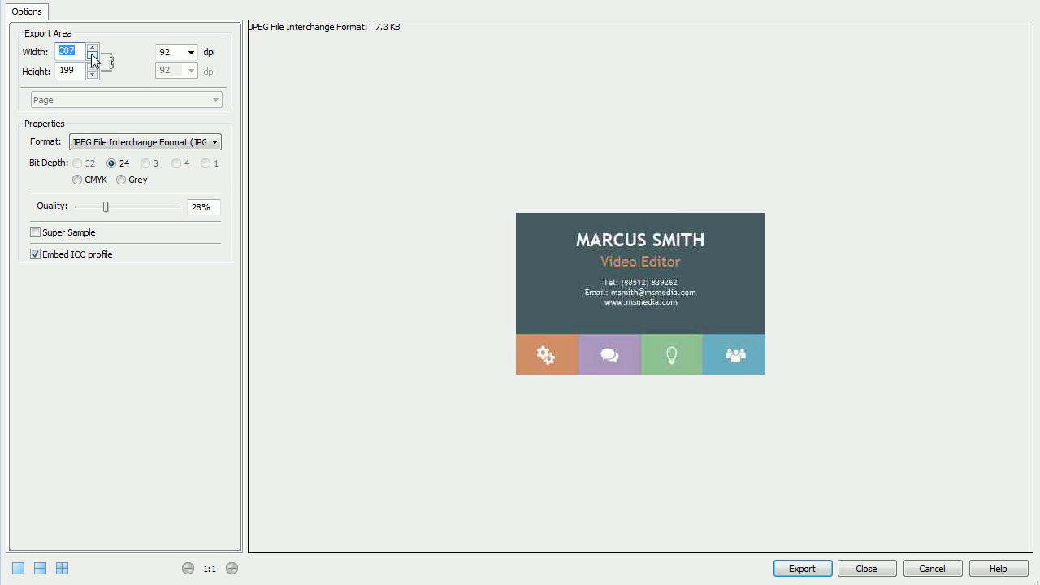
{"action": "left_click", "coordinate": [191, 52]}
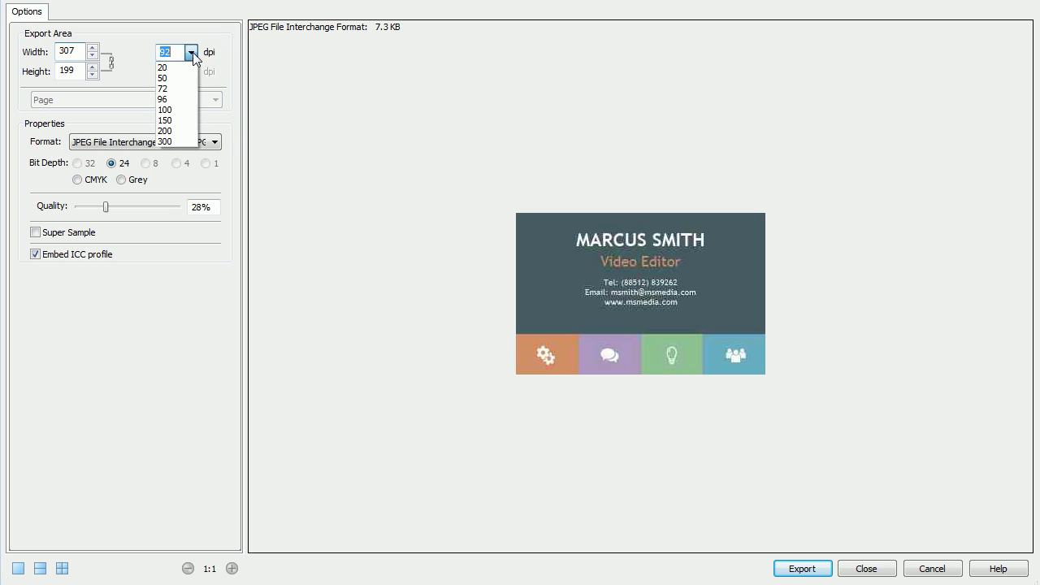
{"action": "left_click", "coordinate": [180, 99]}
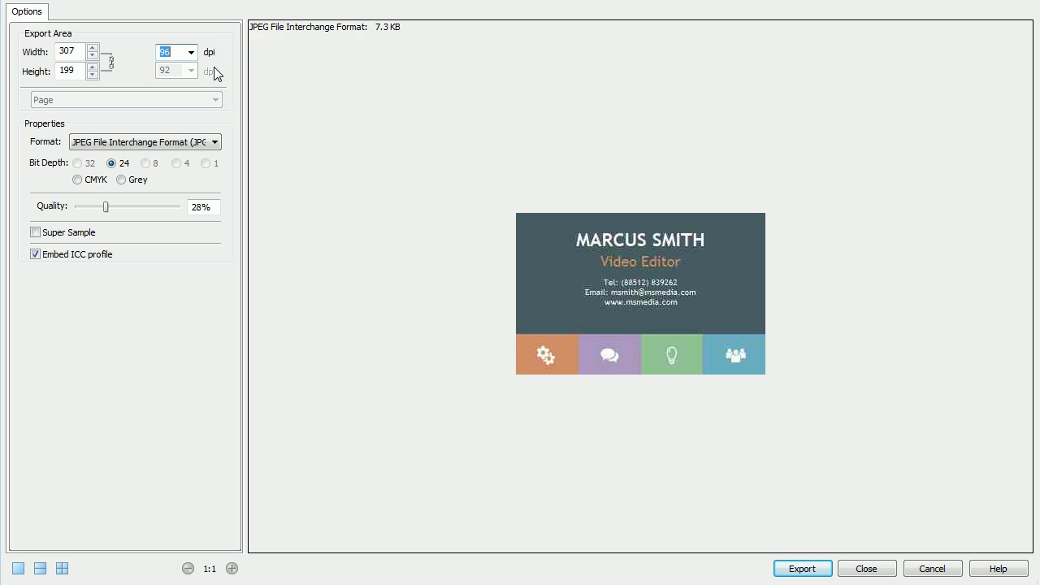
Show two previews: the lower JPEG at 100% quality, the upper switched to PNG.
{"action": "left_click", "coordinate": [40, 568]}
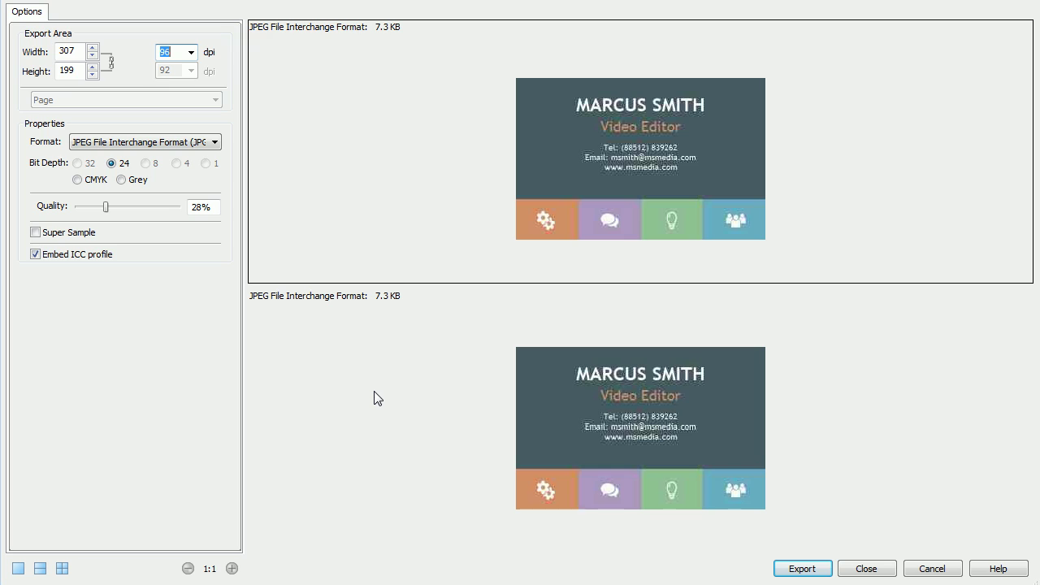
{"action": "left_click", "coordinate": [515, 378]}
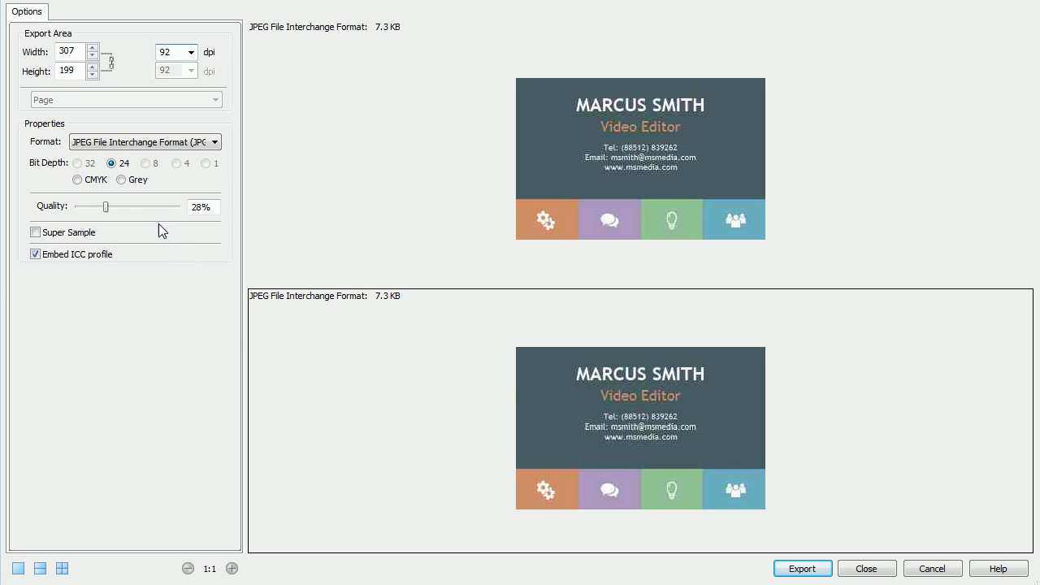
{"action": "left_click_drag", "start_coordinate": [106, 213], "coordinate": [203, 210]}
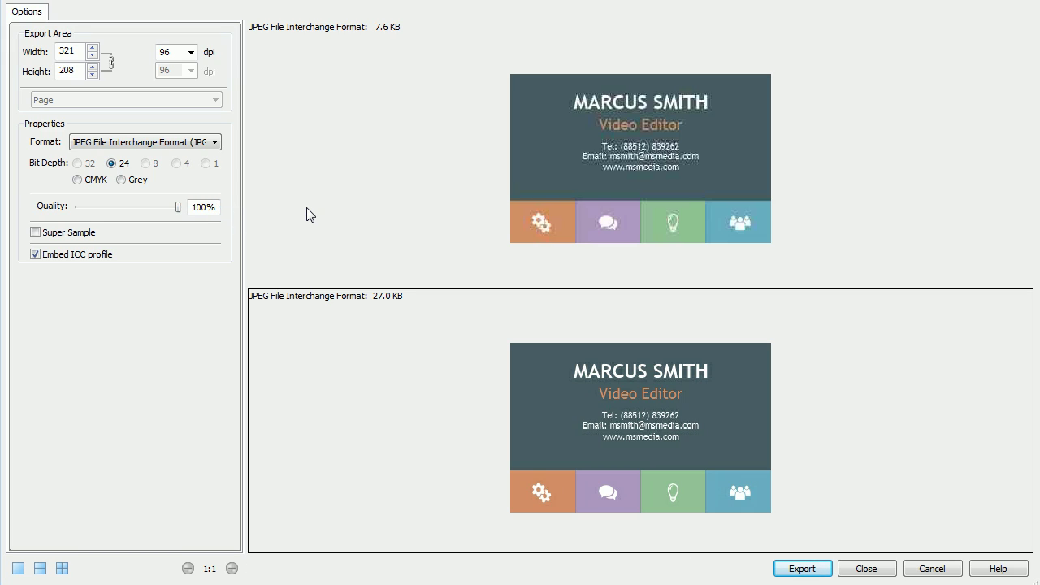
{"action": "left_click", "coordinate": [469, 142]}
{"action": "left_click", "coordinate": [184, 148]}
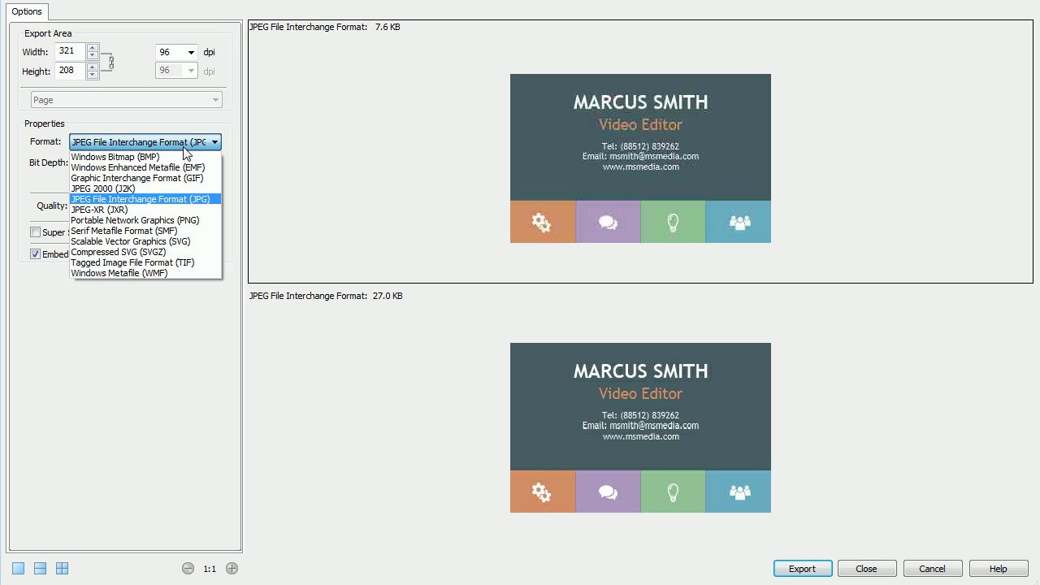
{"action": "left_click", "coordinate": [166, 220]}
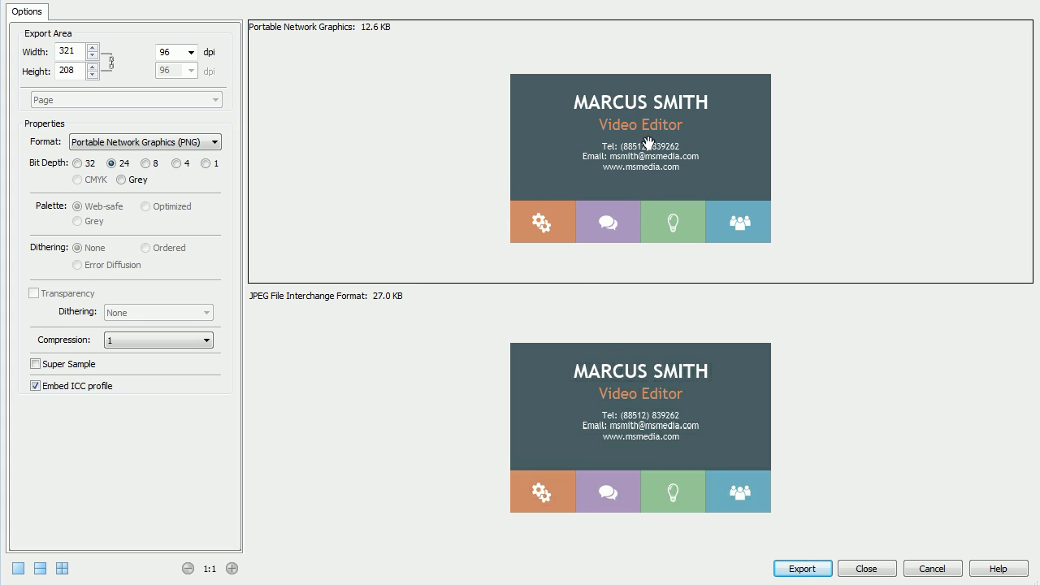
Turn on Super Sample for both the PNG and the JPEG previews.
{"action": "left_click", "coordinate": [79, 371]}
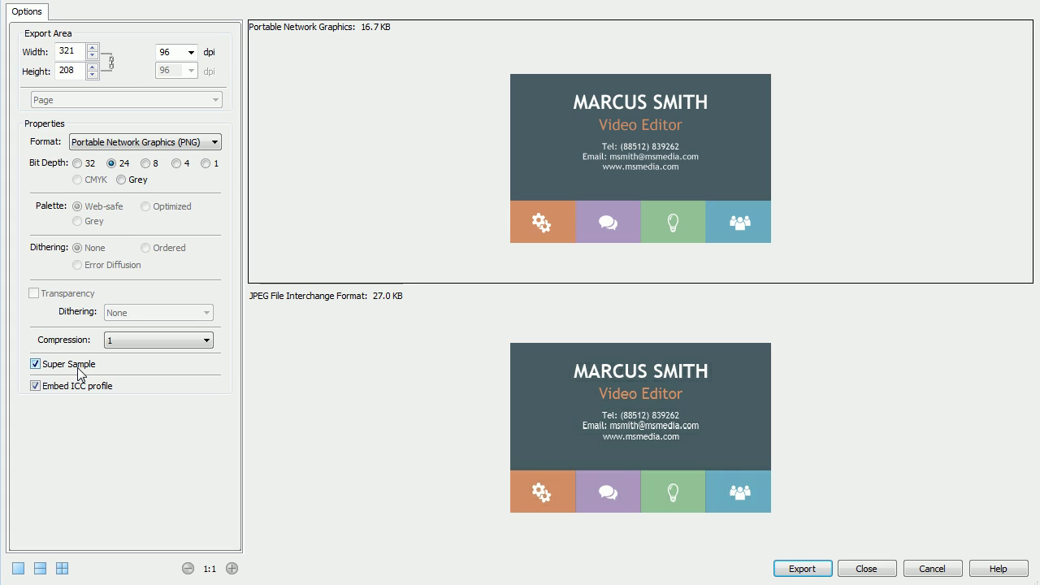
{"action": "left_click", "coordinate": [360, 378]}
{"action": "left_click", "coordinate": [36, 232]}
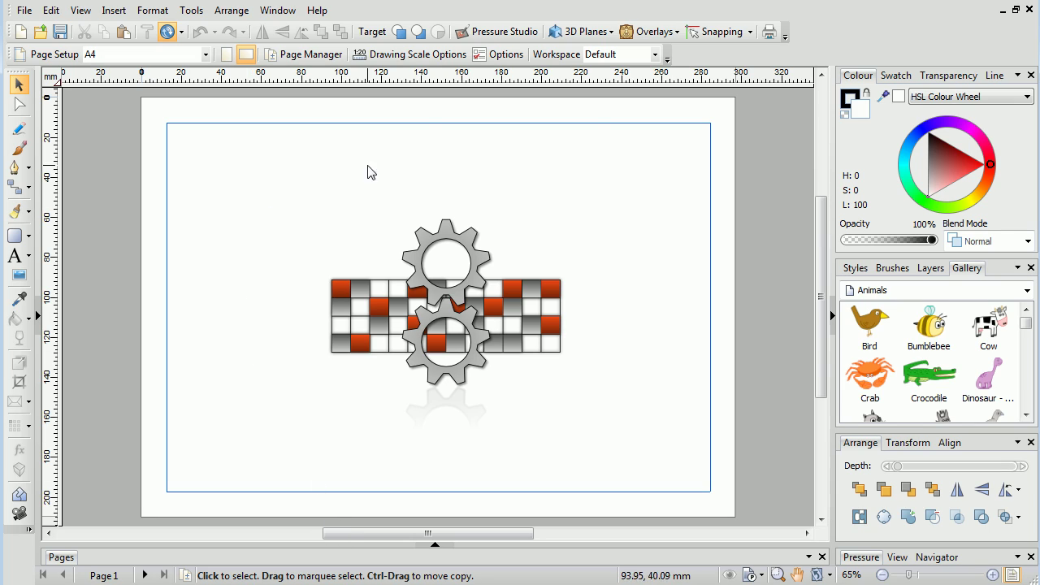
Switch the rulers to pixels and add an Export Overlay framed around the gears.
{"action": "right_click", "coordinate": [368, 74]}
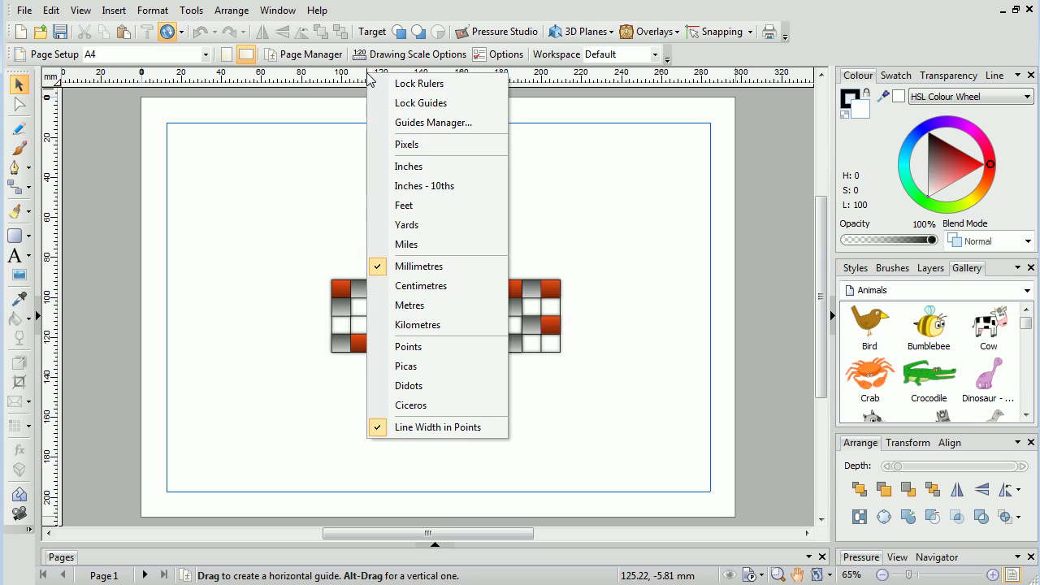
{"action": "left_click", "coordinate": [460, 146]}
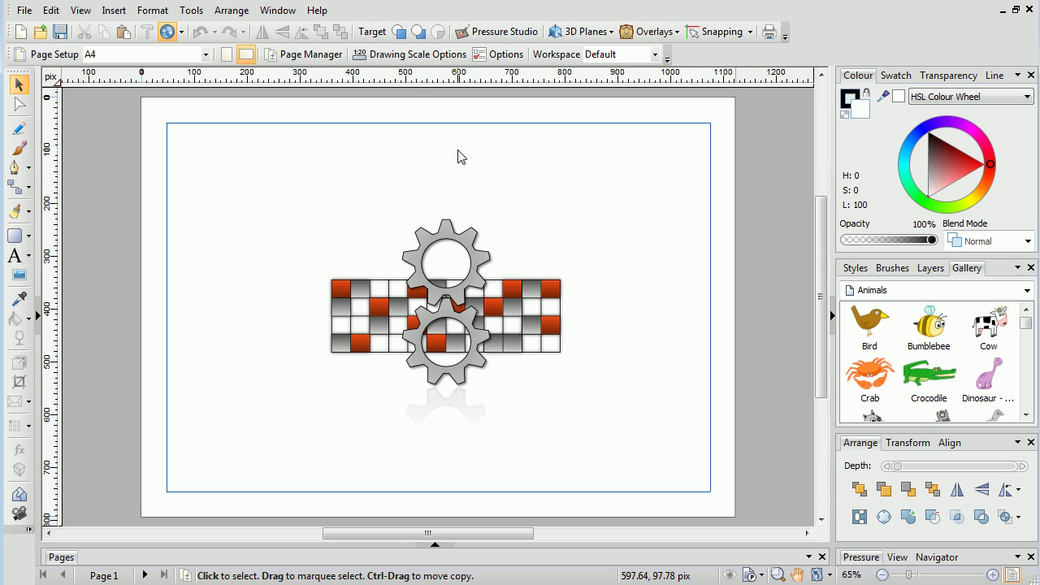
{"action": "left_click", "coordinate": [648, 32]}
{"action": "left_click", "coordinate": [650, 46]}
{"action": "left_click_drag", "start_coordinate": [735, 308], "coordinate": [579, 335]}
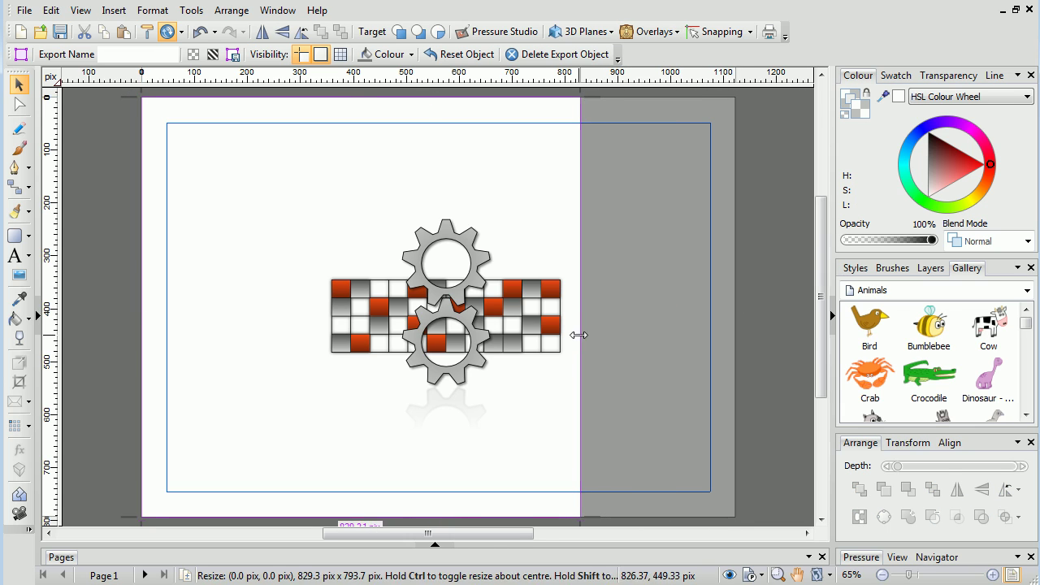
{"action": "left_click_drag", "start_coordinate": [447, 98], "coordinate": [447, 198]}
{"action": "left_click_drag", "start_coordinate": [141, 517], "coordinate": [310, 451]}
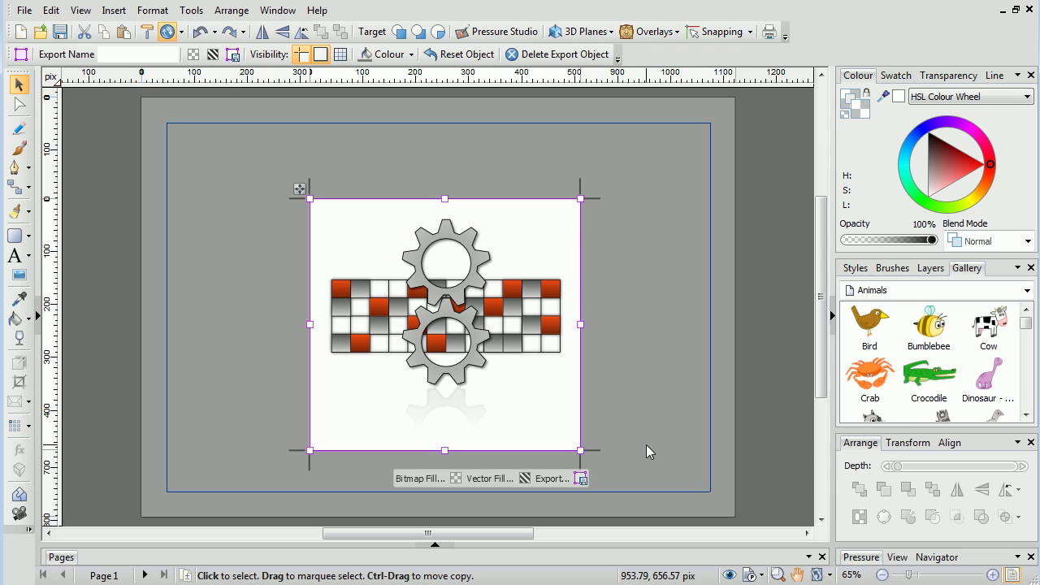
Size the export area to 512 × 480 pixels and open its picture export settings.
{"action": "left_click", "coordinate": [899, 443]}
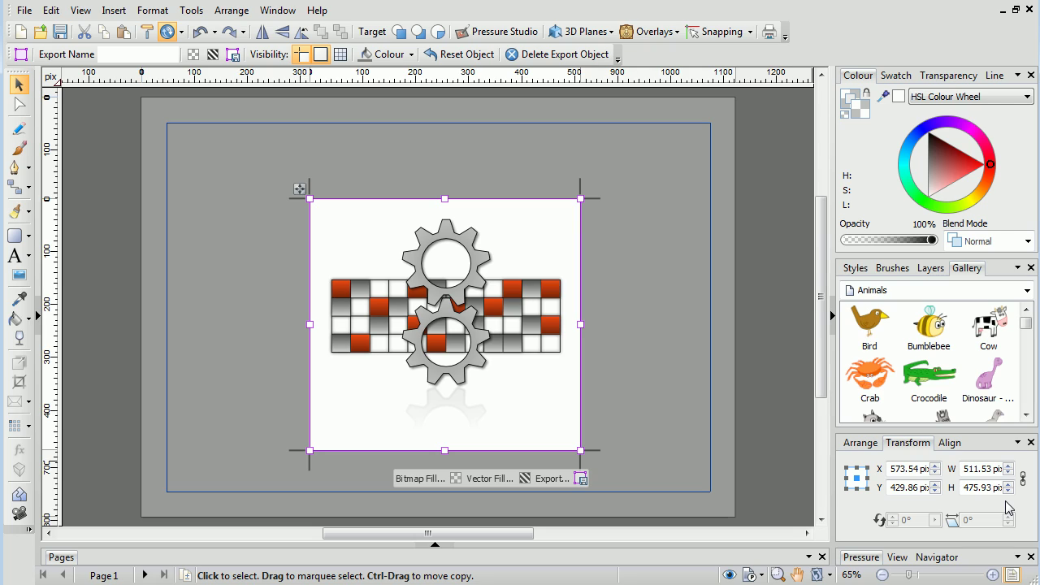
{"action": "left_click", "coordinate": [980, 469]}
{"action": "type", "text": "512"}
{"action": "key", "text": "Tab"}
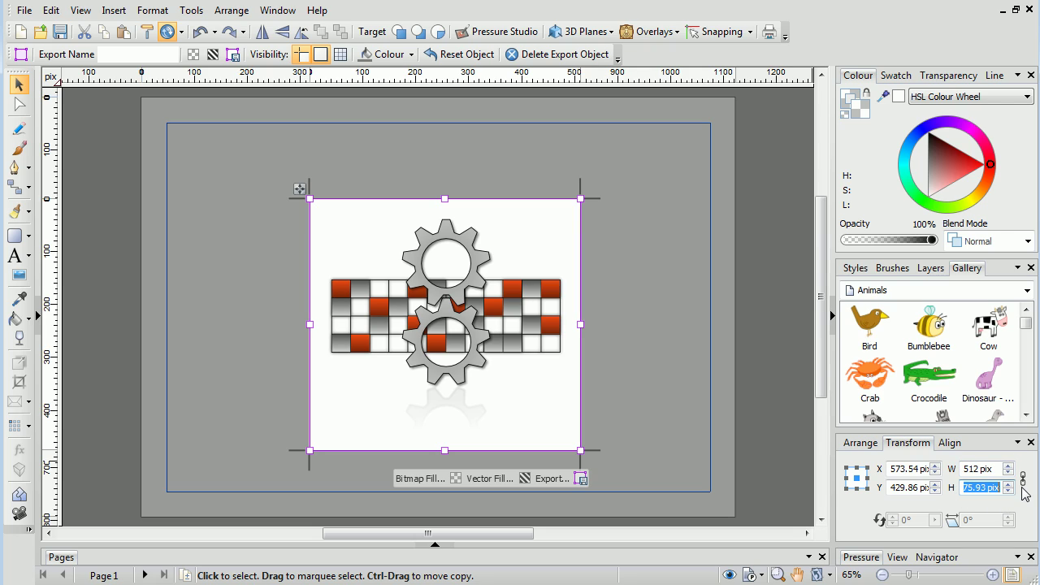
{"action": "type", "text": "480"}
{"action": "key", "text": "Return"}
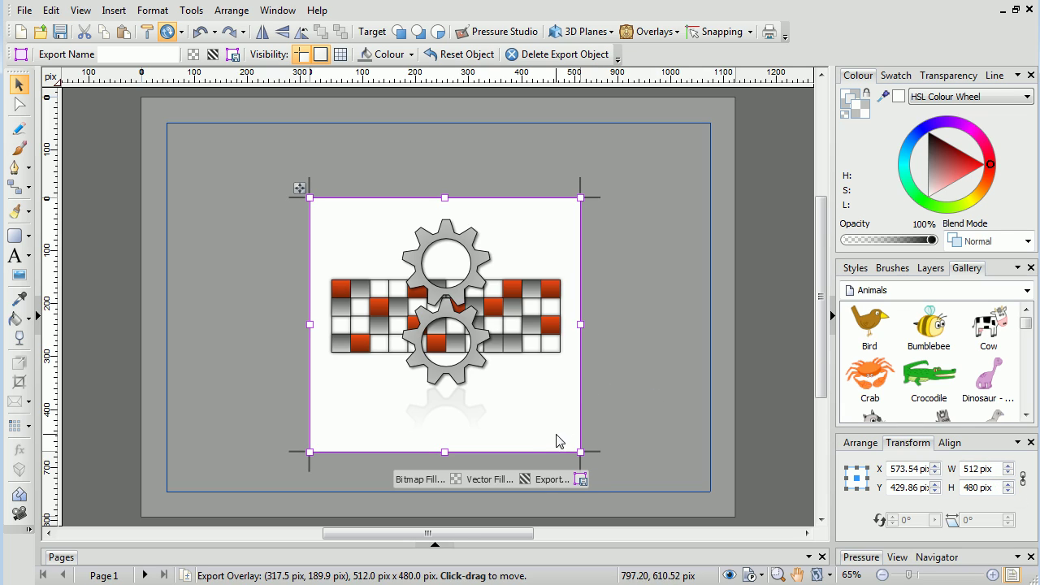
{"action": "left_click", "coordinate": [550, 479]}
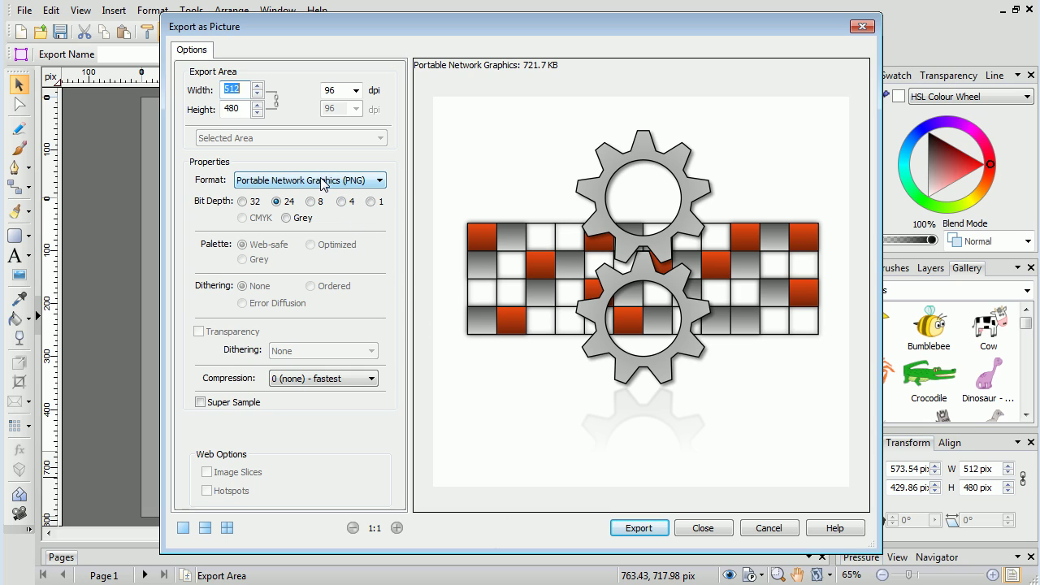
Set Bit Depth to 32 and Compression to 9 - smallest, giving about 51.9 KB.
{"action": "left_click", "coordinate": [251, 202]}
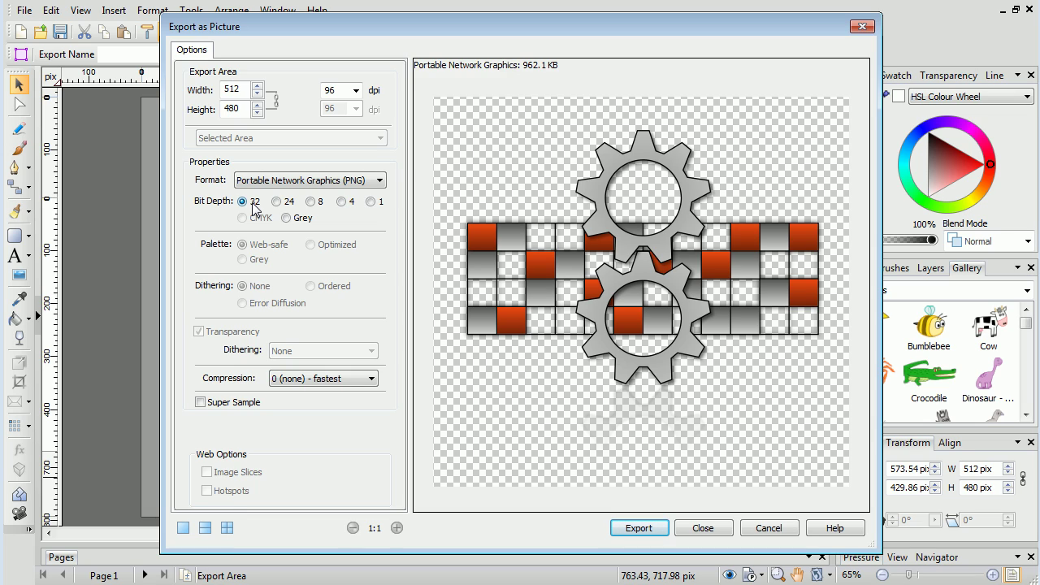
{"action": "left_click", "coordinate": [344, 379]}
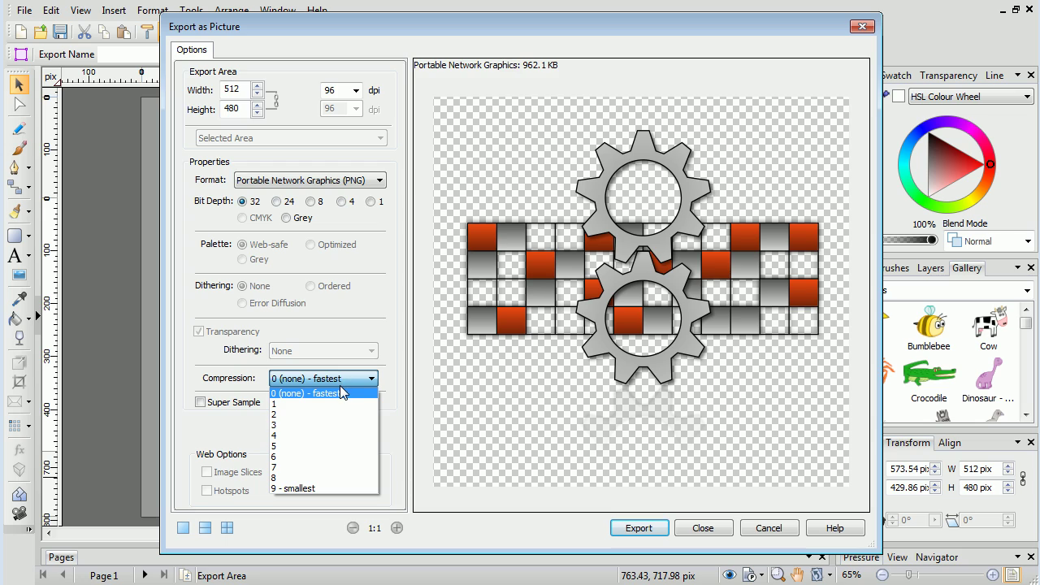
{"action": "left_click", "coordinate": [323, 489]}
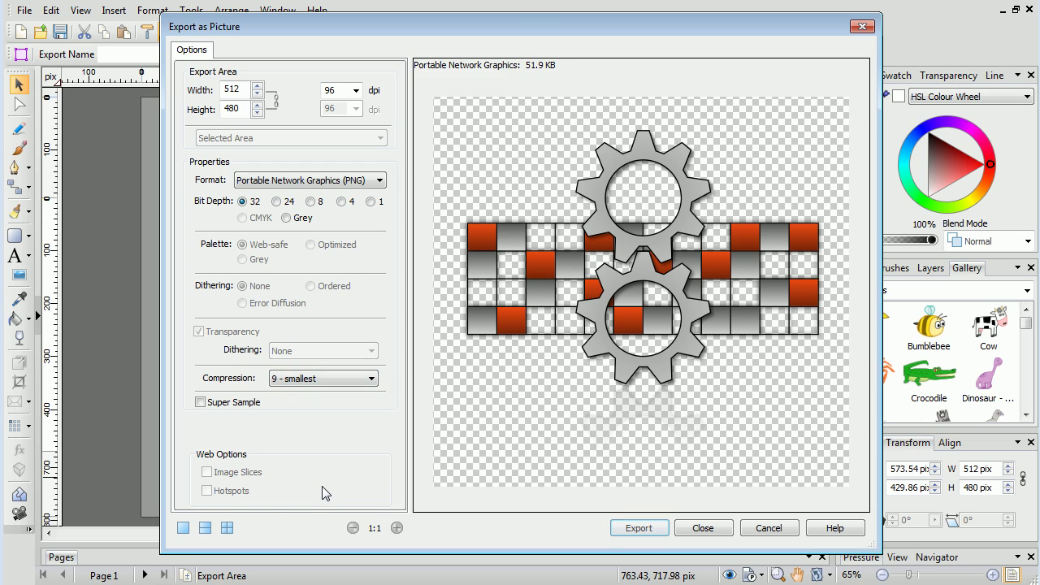
Export the gear image as 'Transparent' into the Libraries > Pictures folder.
{"action": "left_click", "coordinate": [639, 529]}
{"action": "left_click", "coordinate": [159, 172]}
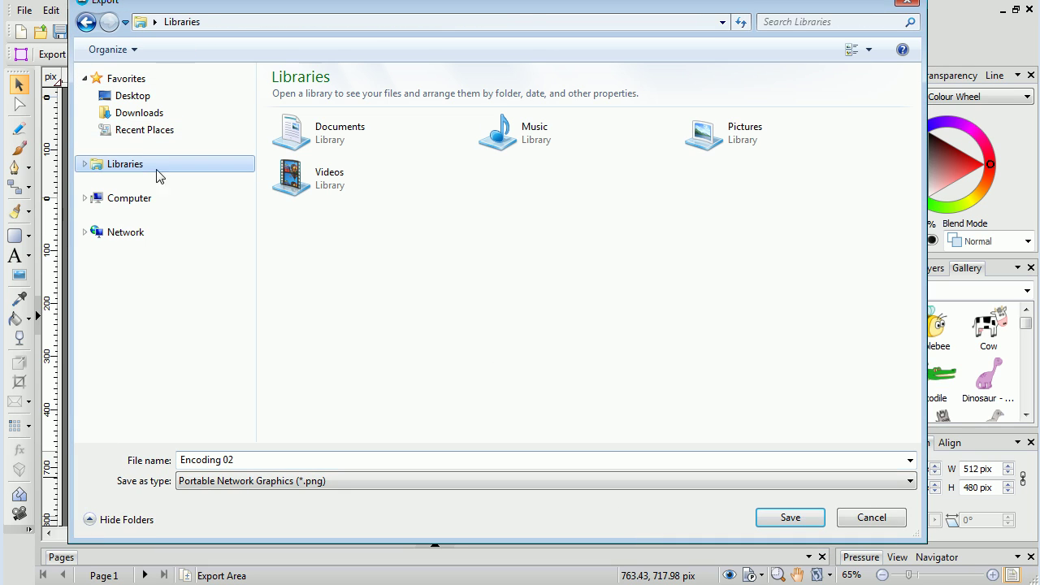
{"action": "double_click", "coordinate": [704, 134]}
{"action": "left_click", "coordinate": [418, 458]}
{"action": "type", "text": "Tran"}
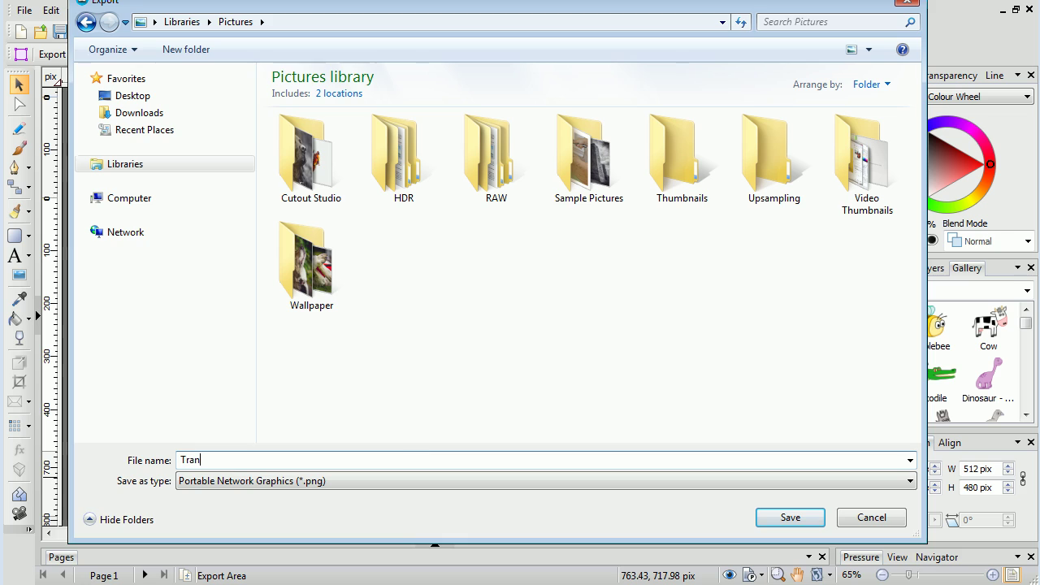
{"action": "type", "text": "sparent"}
{"action": "left_click", "coordinate": [786, 518]}
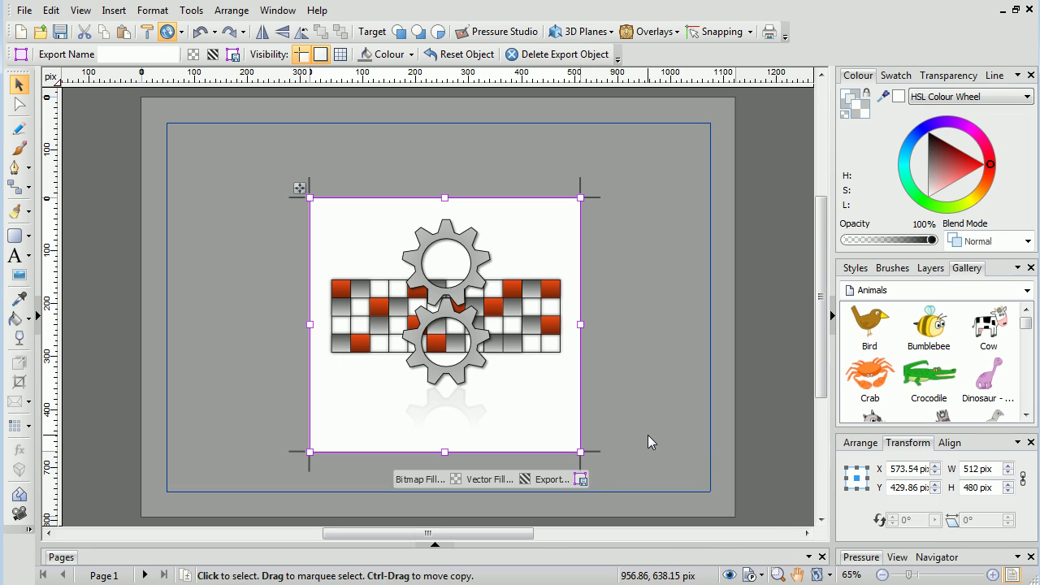